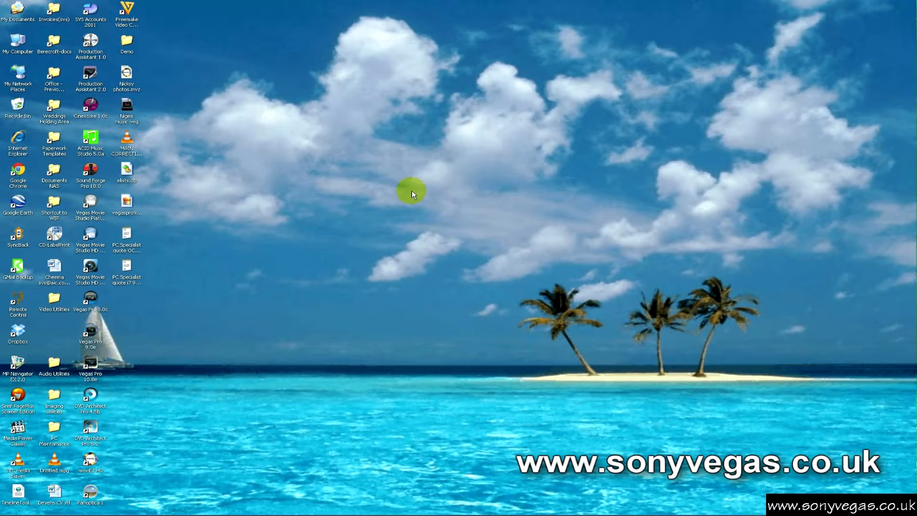
Launch DVD Architect Pro 4.5 from its desktop shortcut.
click(101, 401)
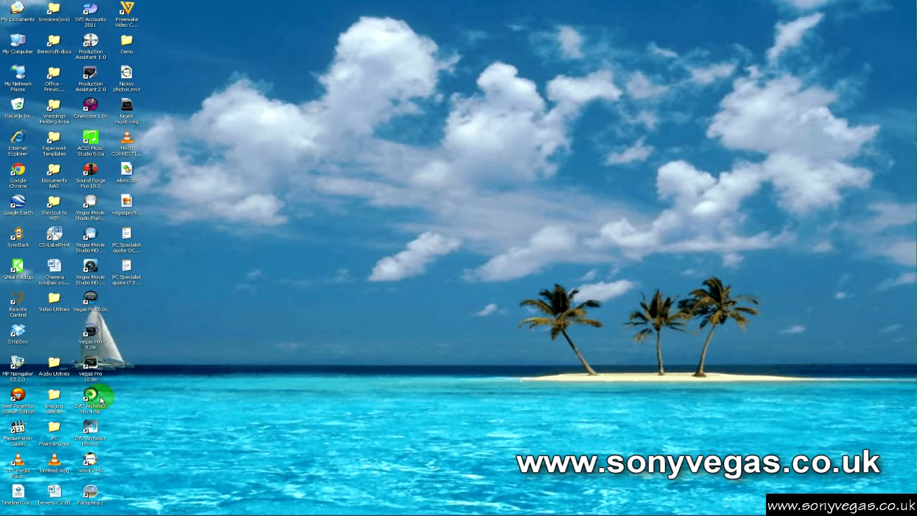
double_click(98, 400)
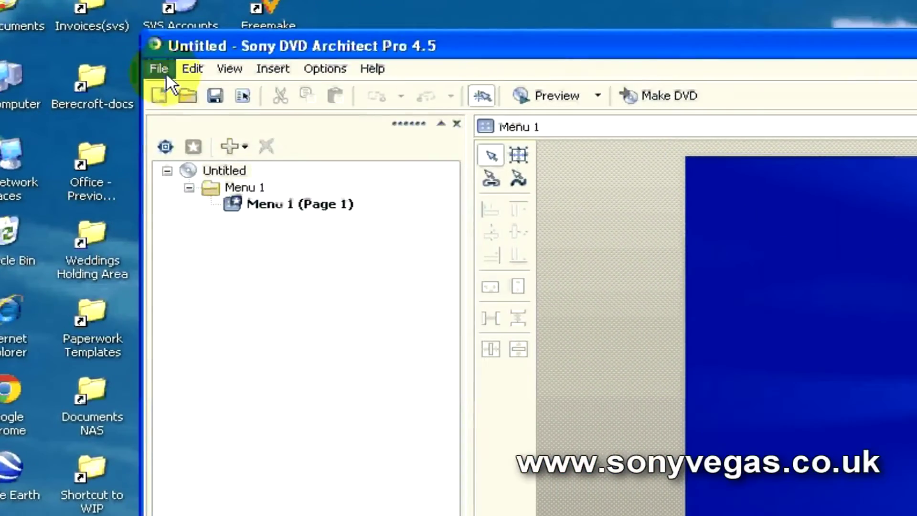
Create a Single Movie project with PAL Widescreen (720x576) video and AC-3 Stereo audio, not saved as default.
click(165, 72)
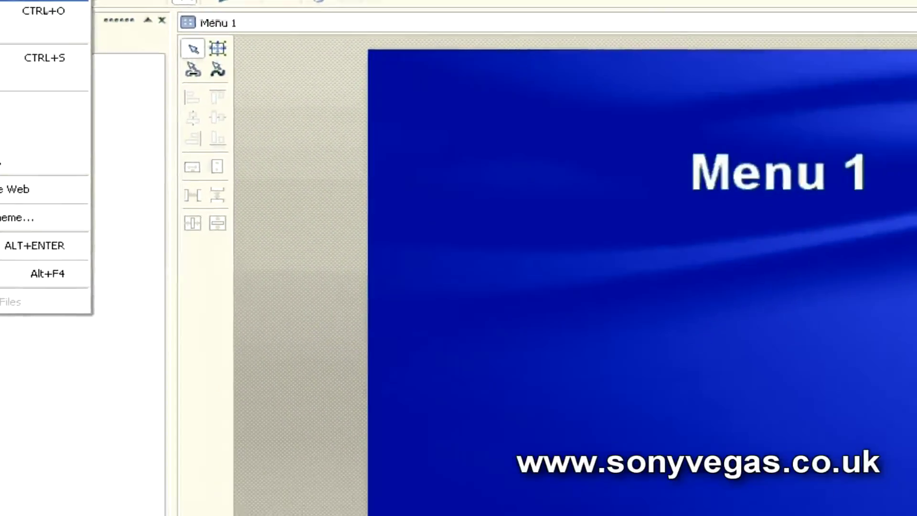
click(172, 88)
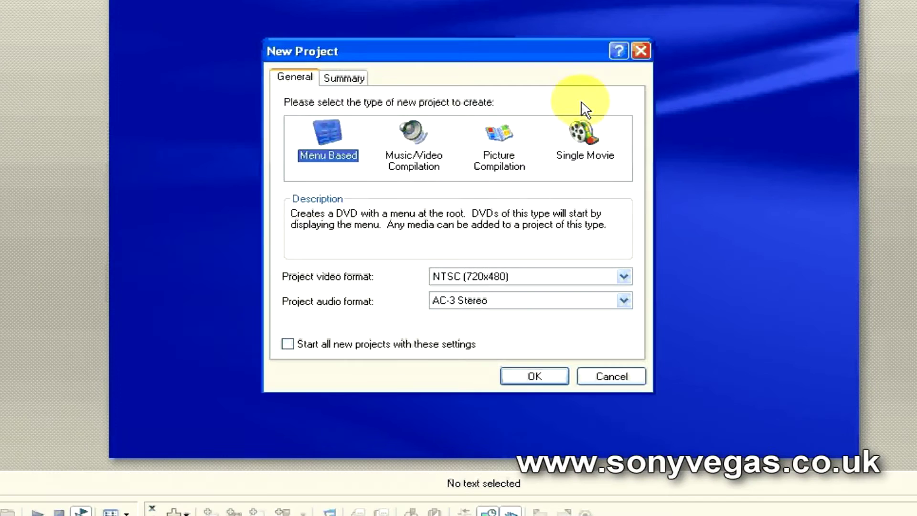
click(587, 156)
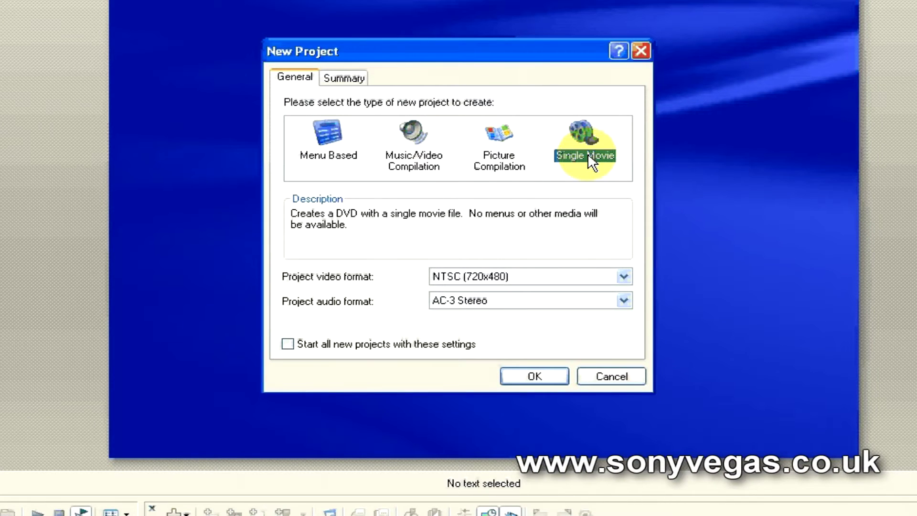
click(624, 277)
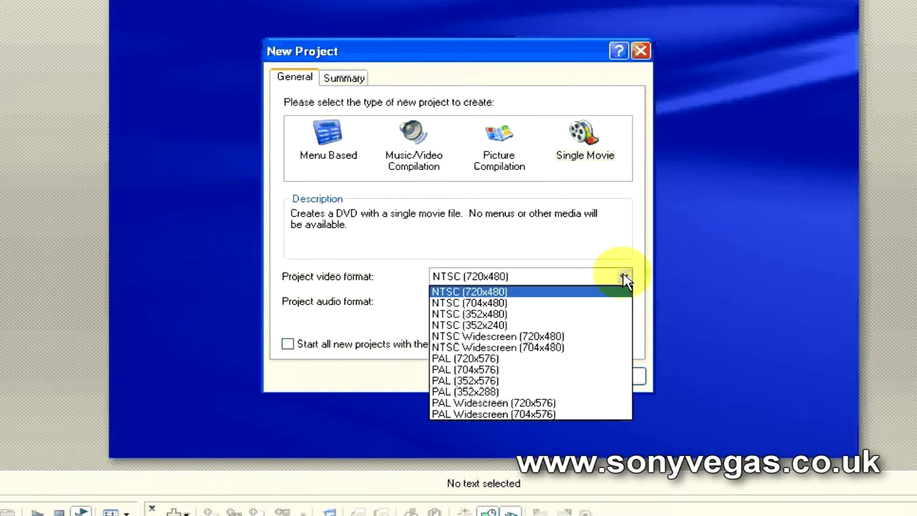
click(588, 403)
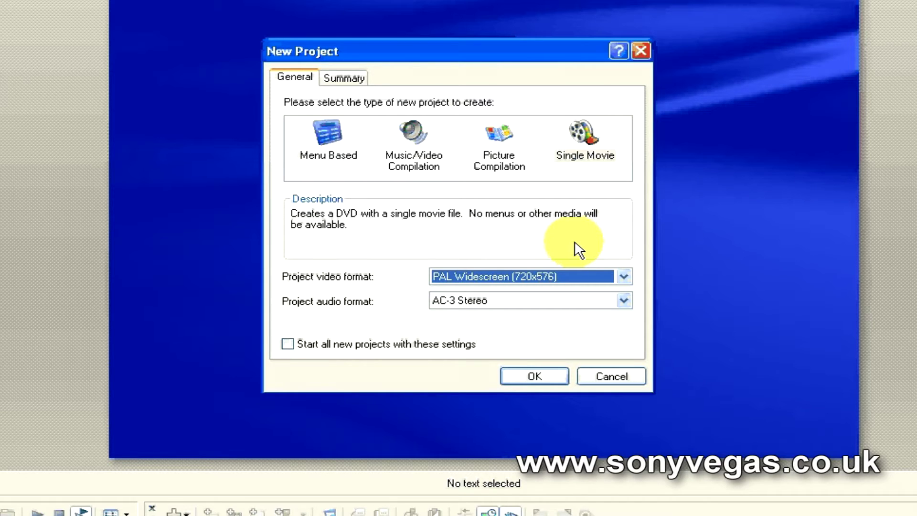
click(624, 301)
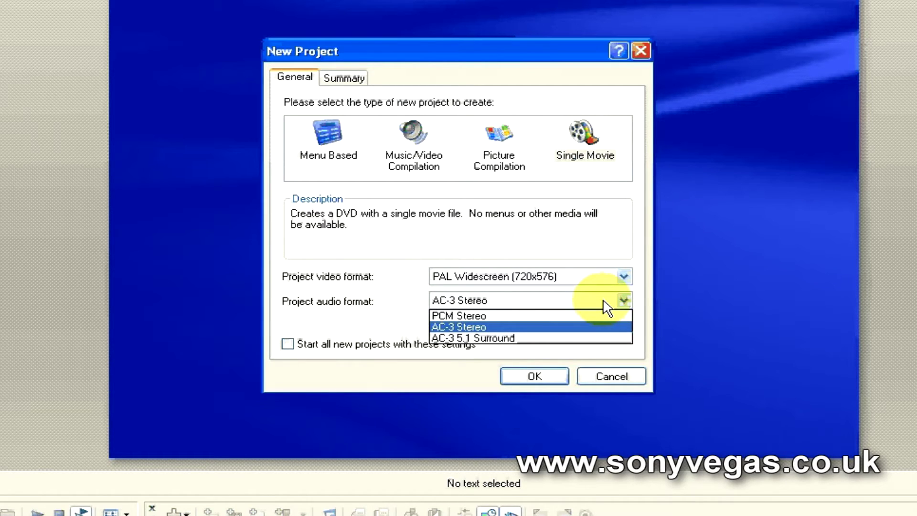
click(576, 327)
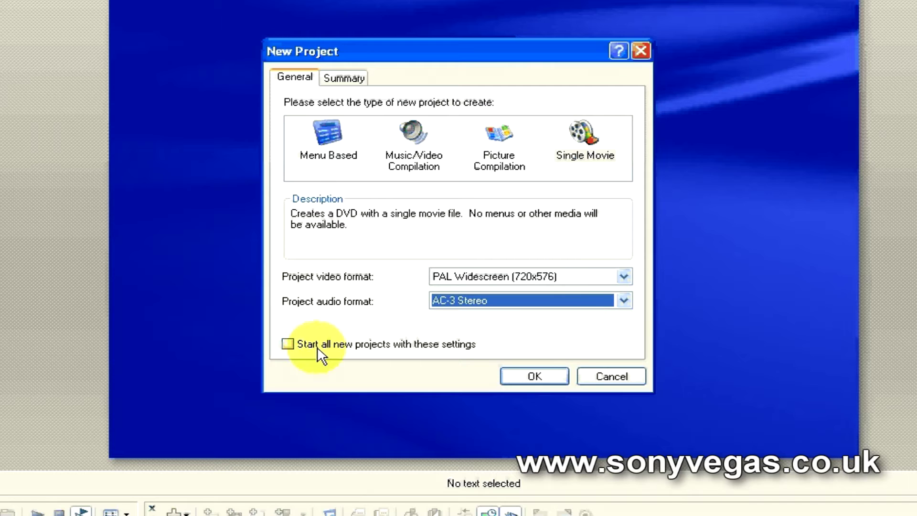
click(288, 344)
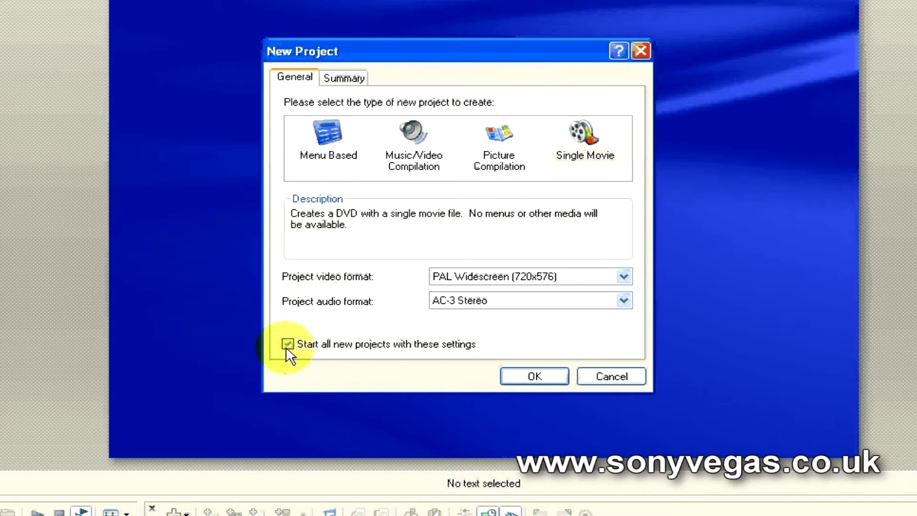
click(288, 344)
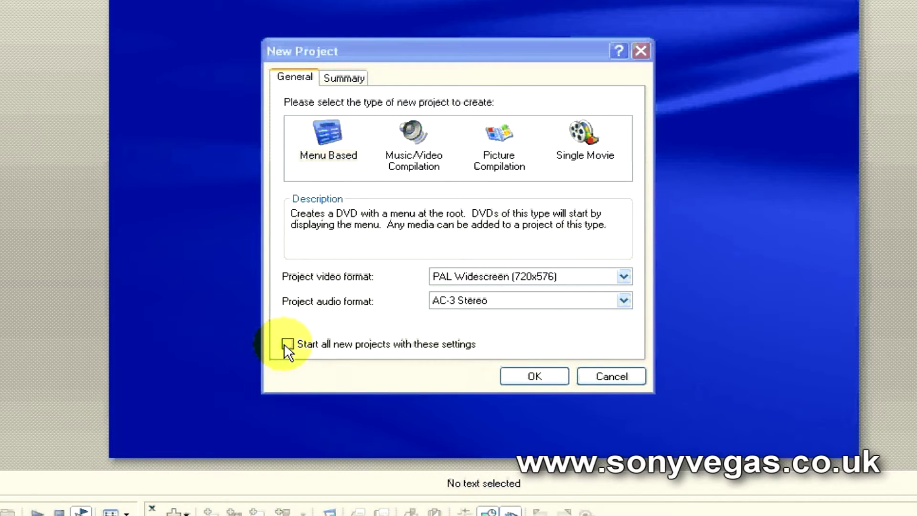
click(588, 168)
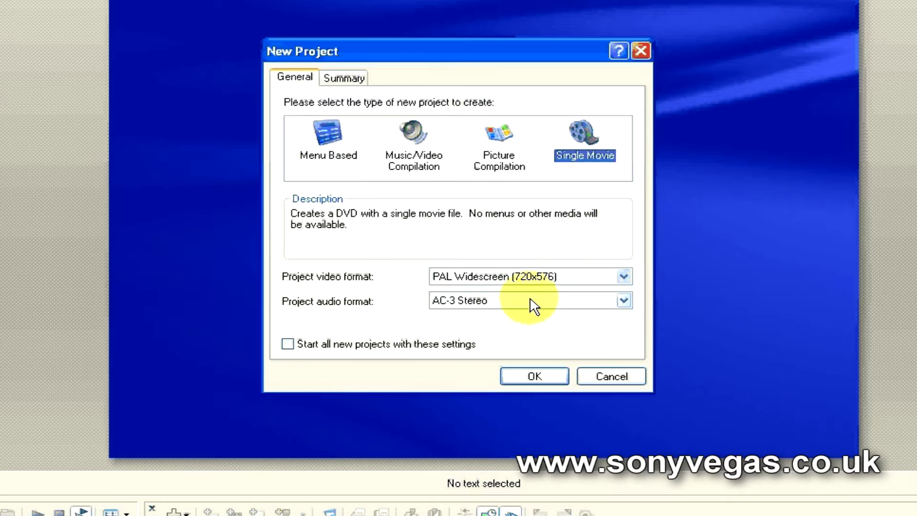
click(535, 377)
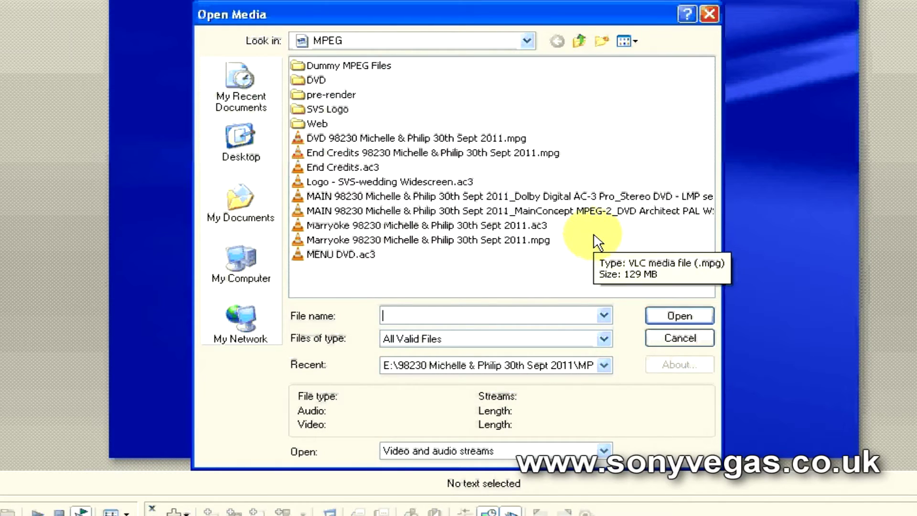
Import the Marryoke .mpg movie, then view Playlists, Compilation and DVD Scripts before returning to Timeline.
click(497, 240)
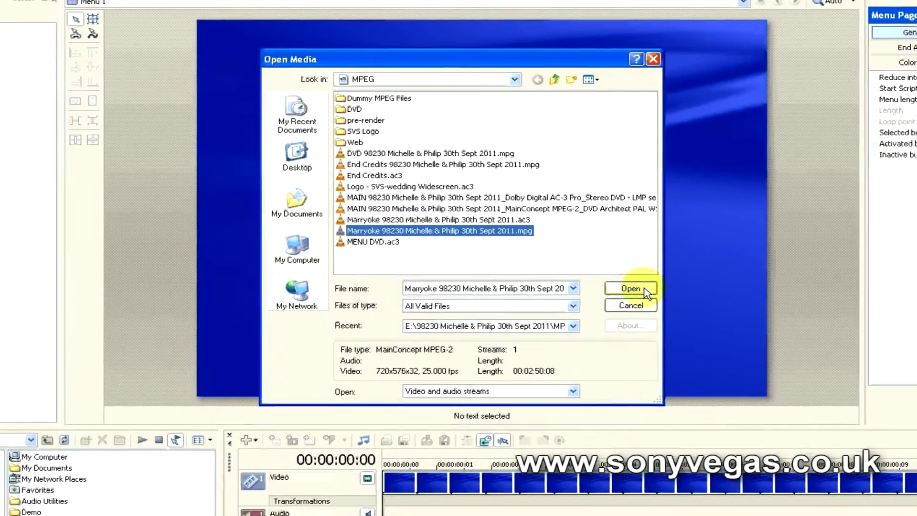
click(674, 306)
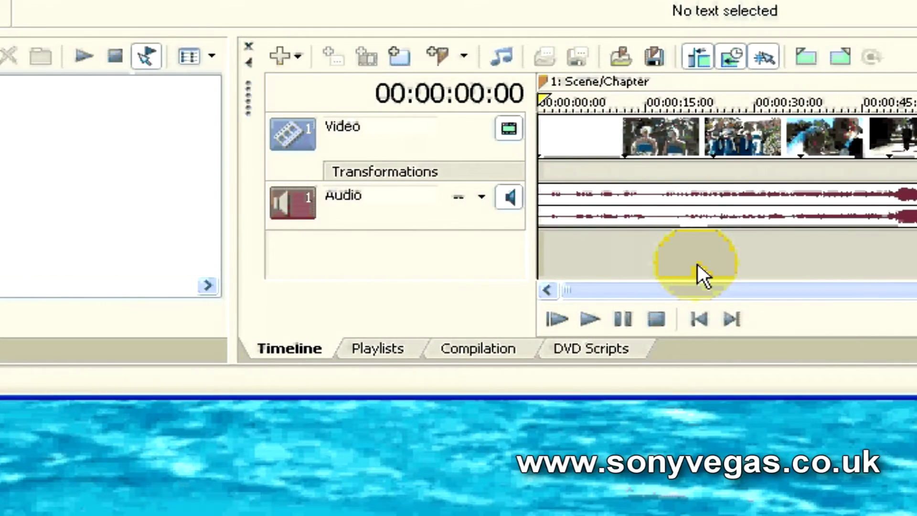
click(393, 350)
click(490, 363)
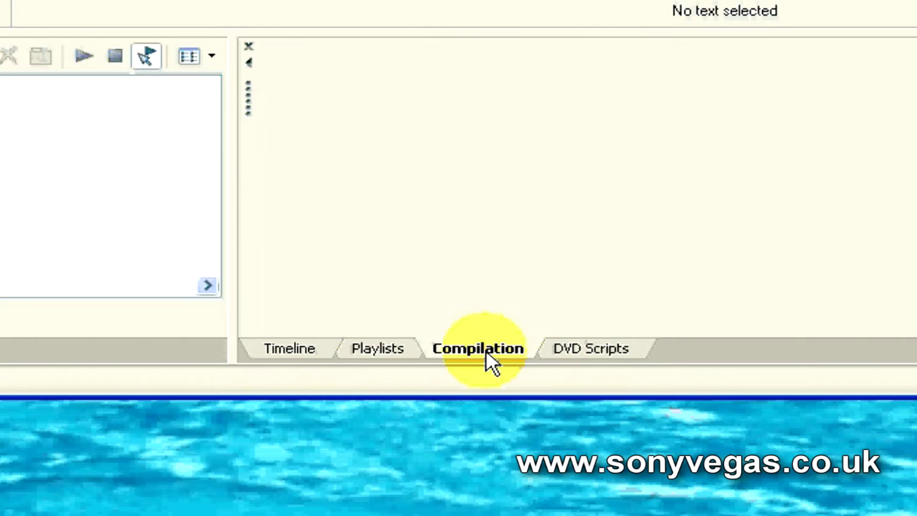
key(ctrl+Tab)
click(312, 349)
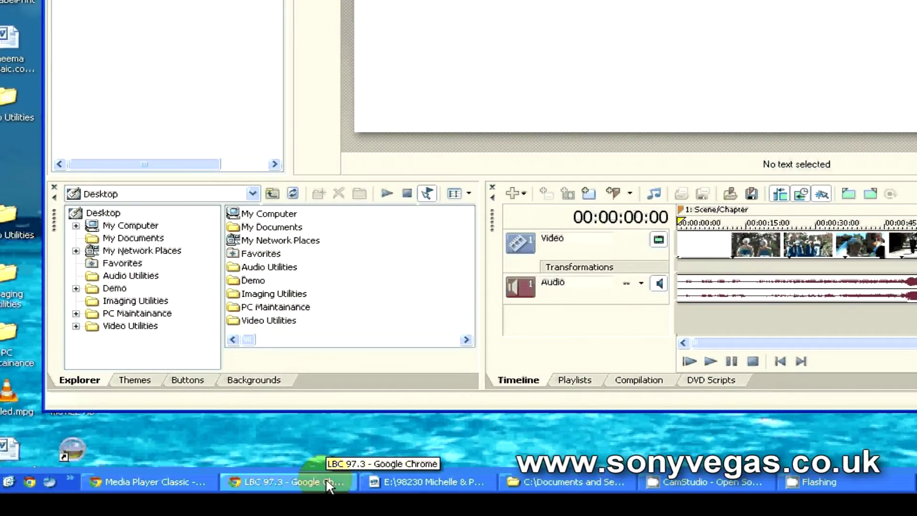
Drag the Marryoke .ac3 audio from Explorer onto the audio track, then minimize Explorer.
click(398, 485)
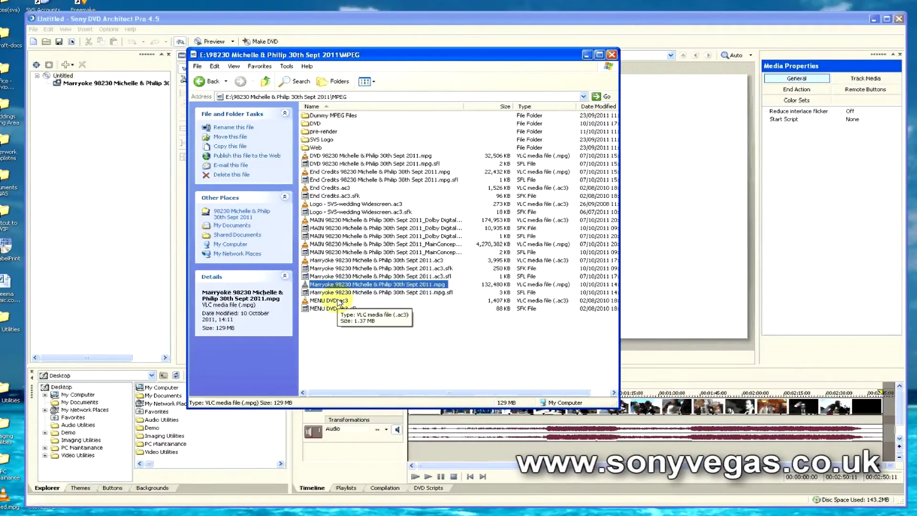
drag(339, 302, 466, 435)
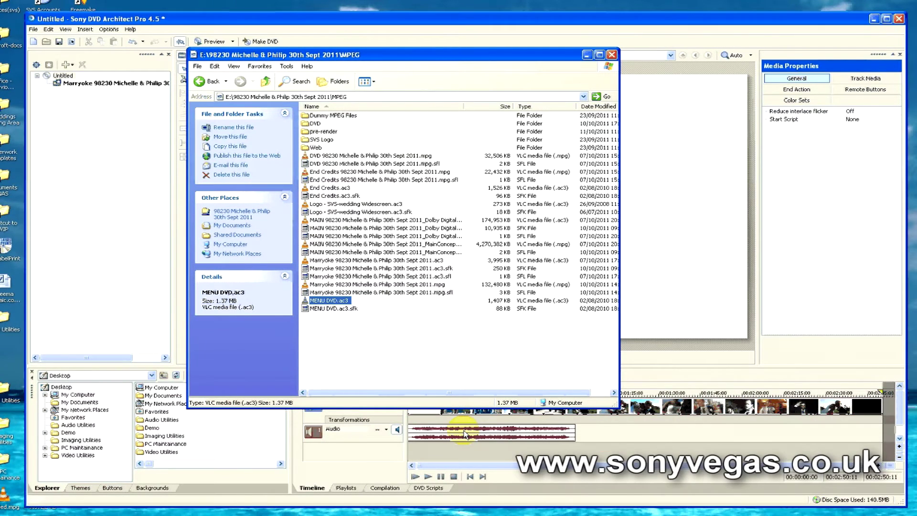
drag(615, 403, 608, 347)
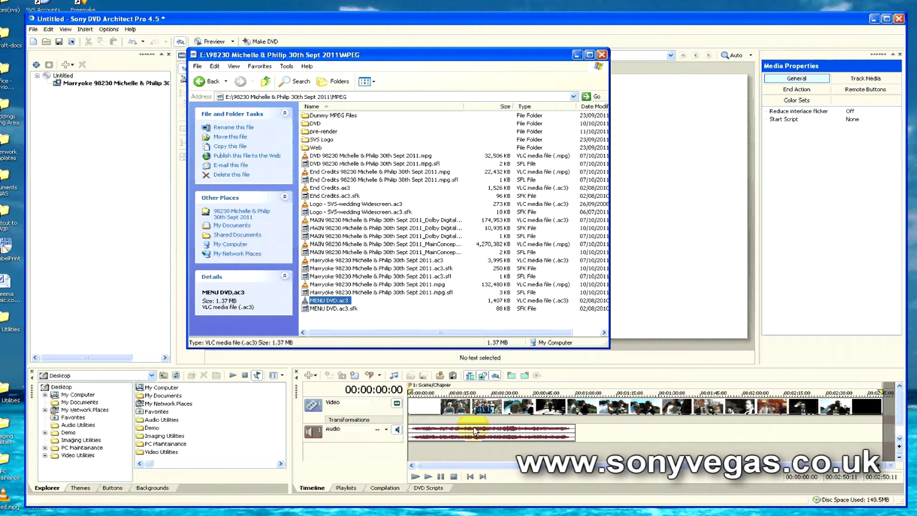
click(421, 260)
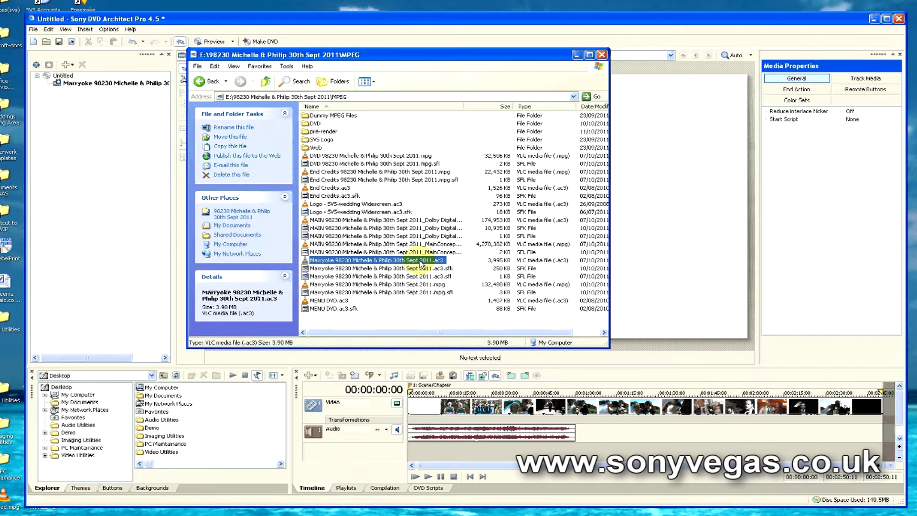
drag(421, 260, 494, 430)
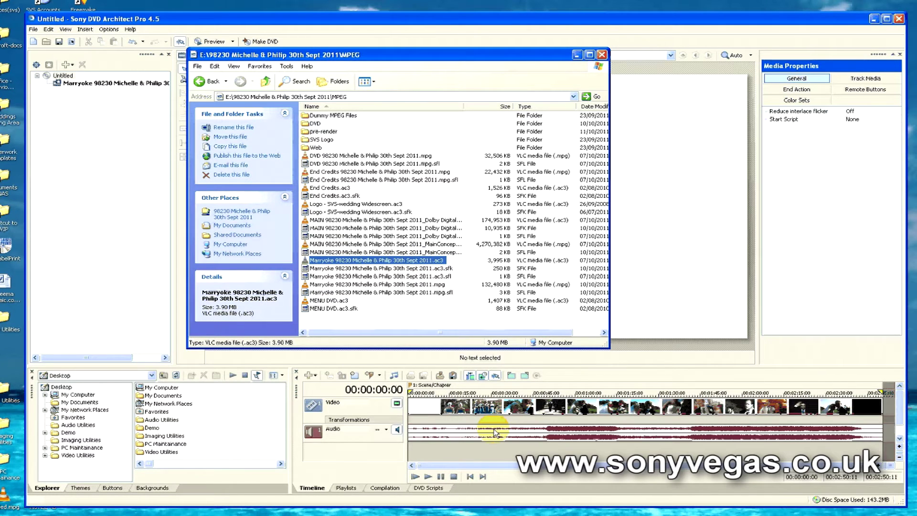
click(579, 55)
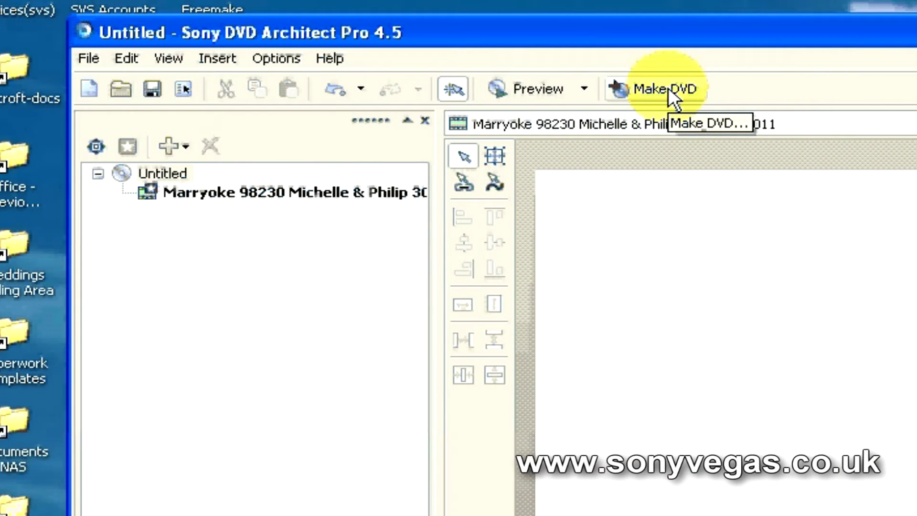
Choose Make DVD > Prepare to the default folder and bring up the Optimize DVD settings.
click(669, 87)
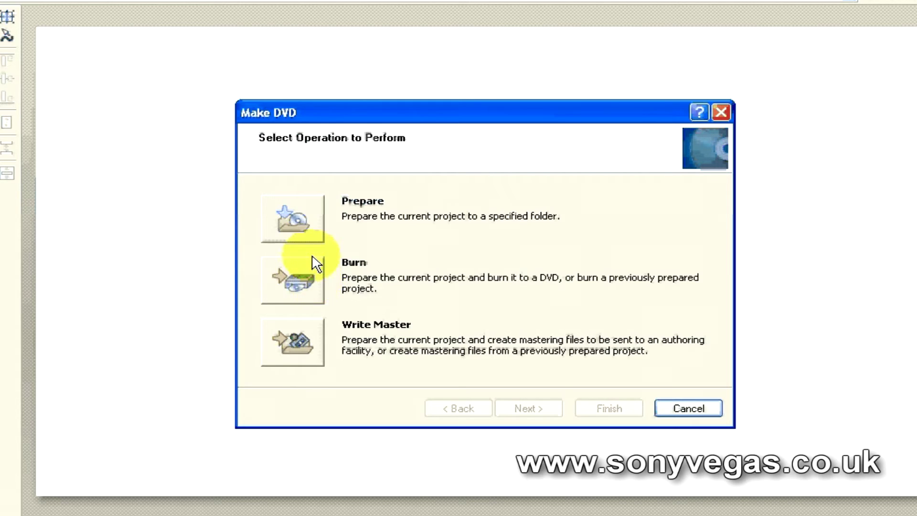
click(308, 228)
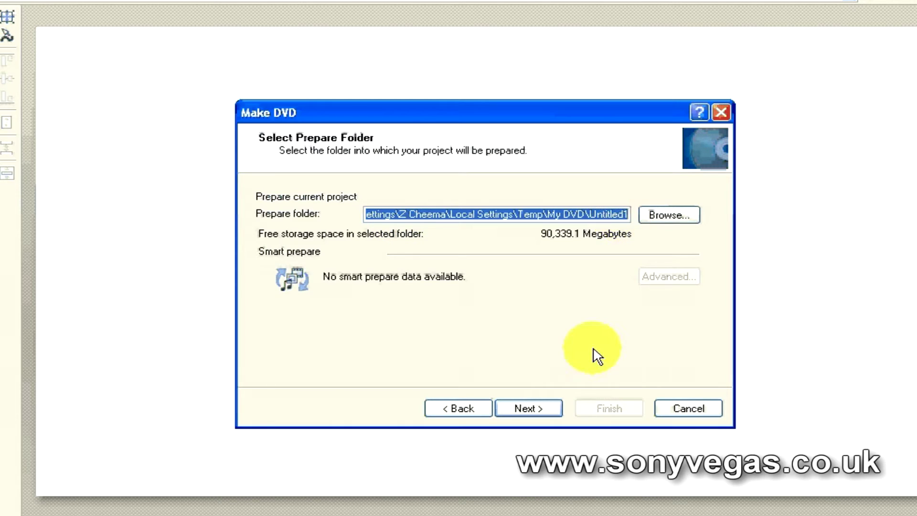
click(529, 409)
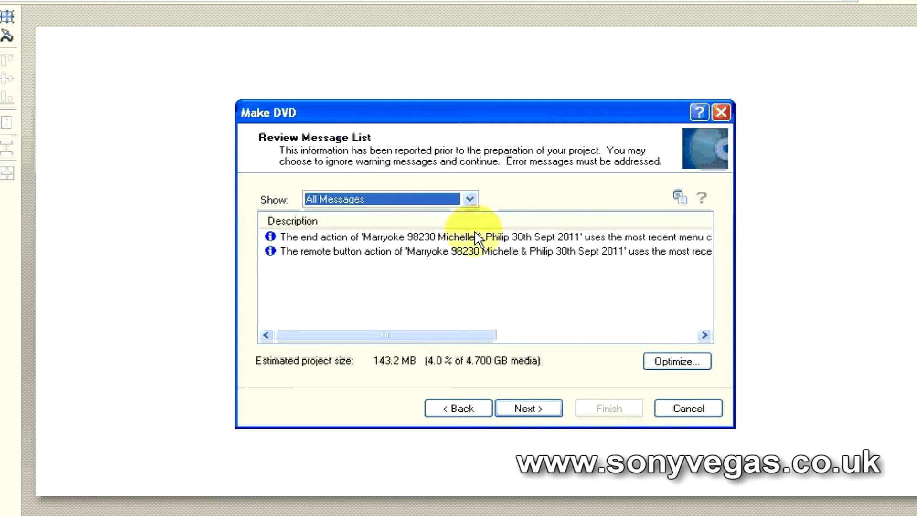
click(670, 362)
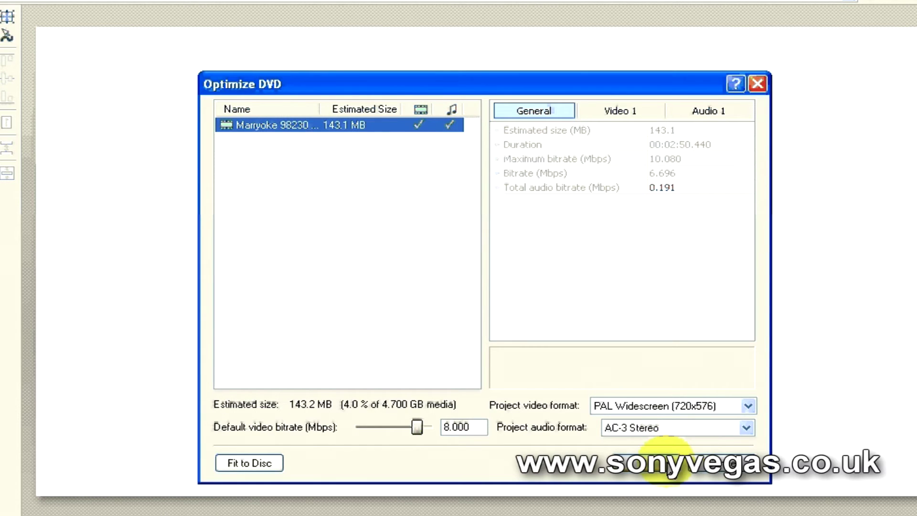
Close Optimize DVD, run the prepare with Next and Finish, and dismiss the success message.
click(667, 460)
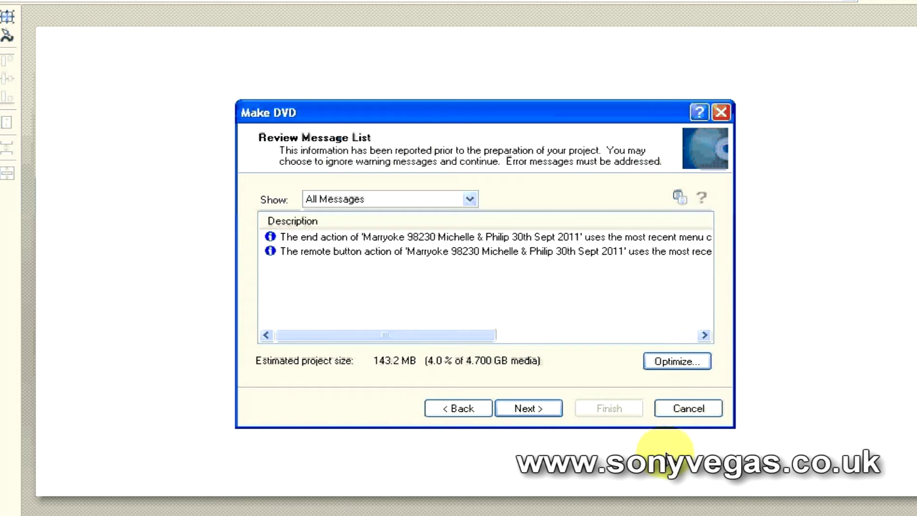
click(549, 412)
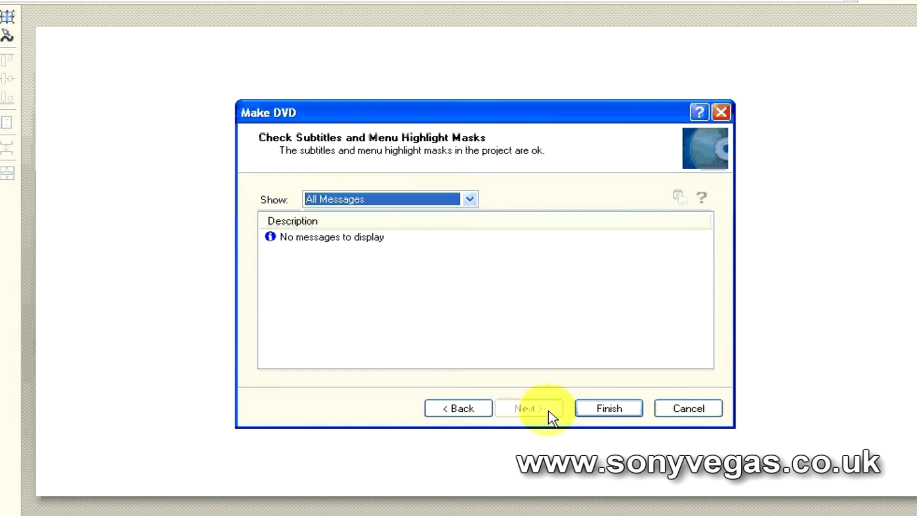
click(616, 410)
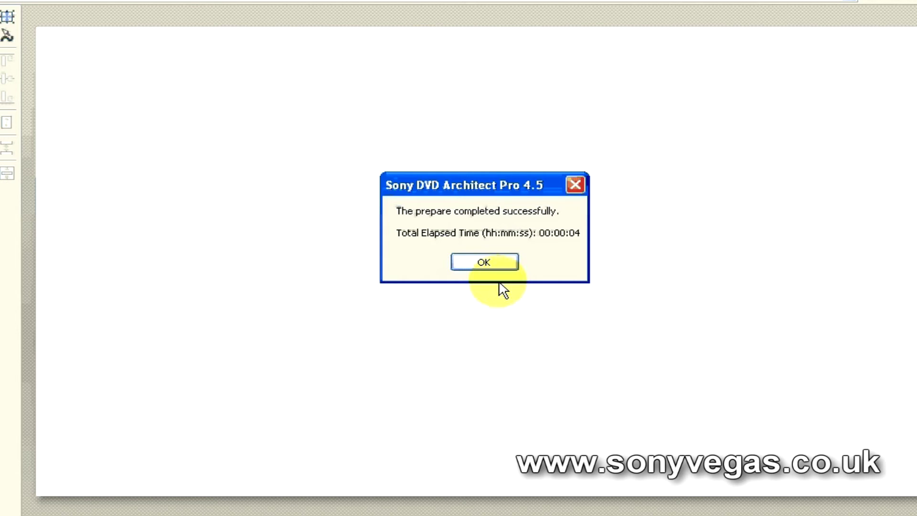
click(491, 263)
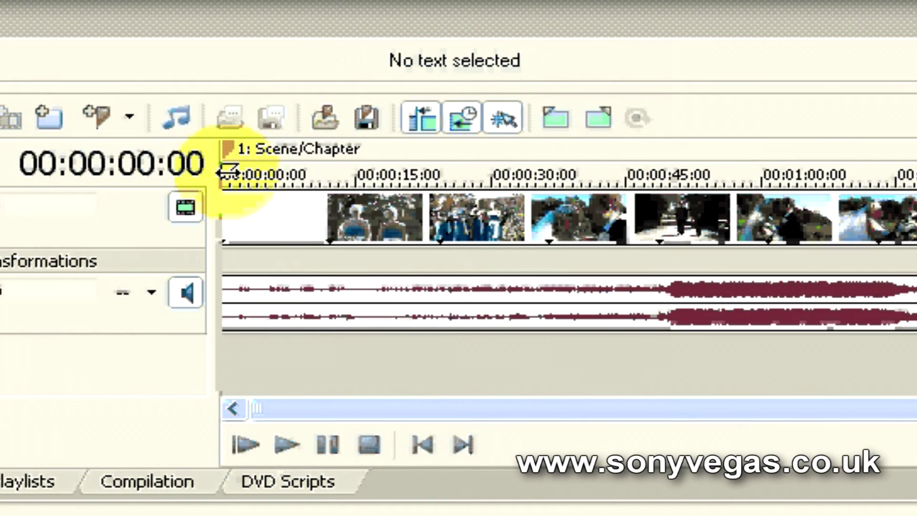
Drag the movie's start and end trim edges inward on the timeline.
mouse_move(229, 171)
mouse_down()
mouse_move(308, 174)
mouse_move(239, 169)
mouse_up()
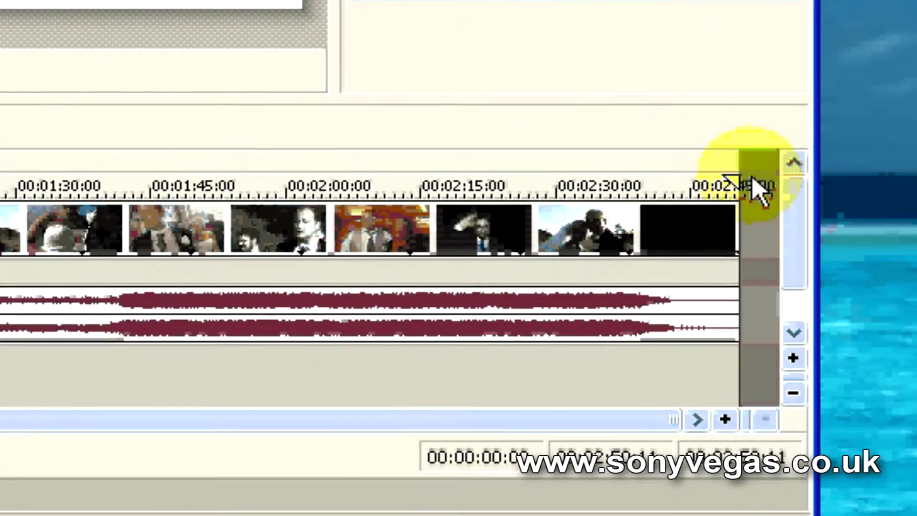
mouse_move(752, 179)
mouse_down()
mouse_move(583, 178)
mouse_move(740, 183)
mouse_up()
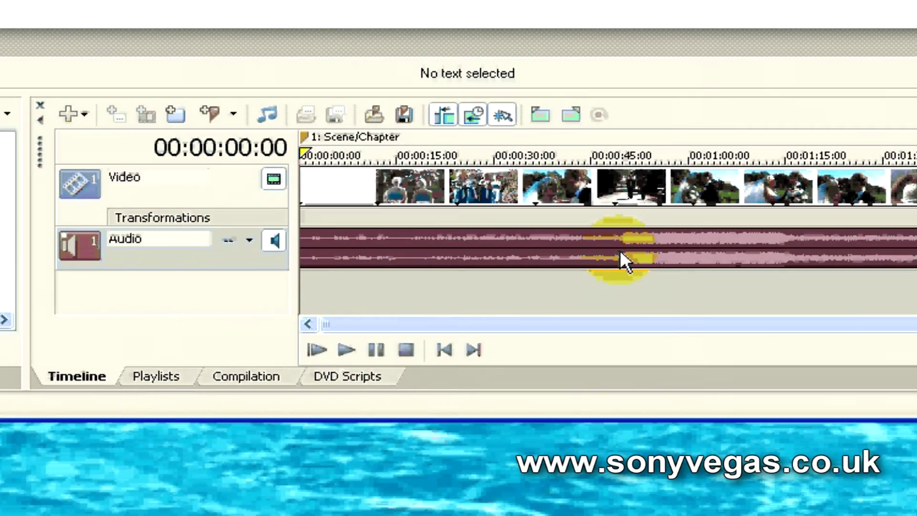
Insert a chapter marker at 00:00:49:11, keeping its default name.
click(620, 251)
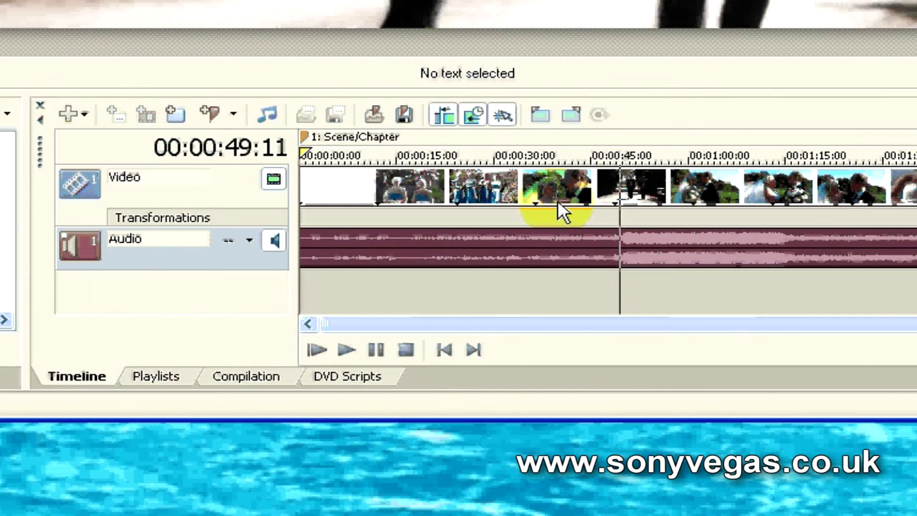
click(210, 114)
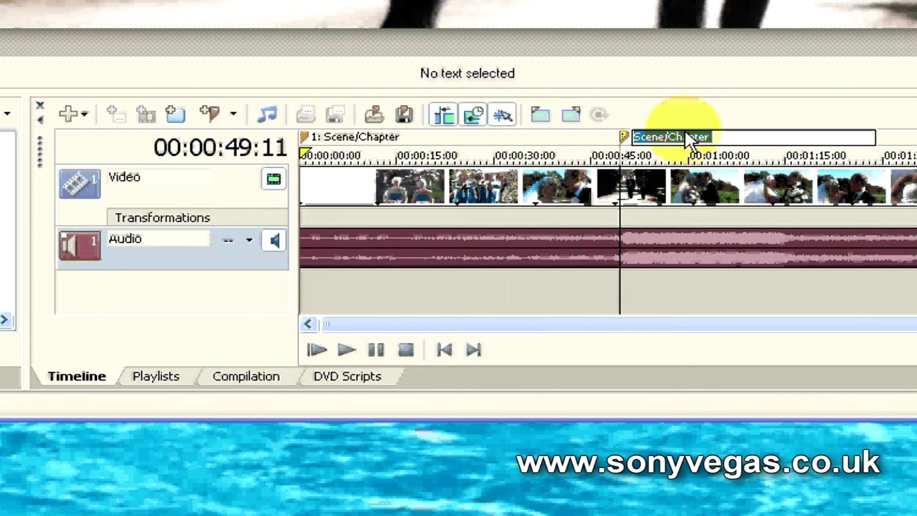
click(682, 192)
click(843, 194)
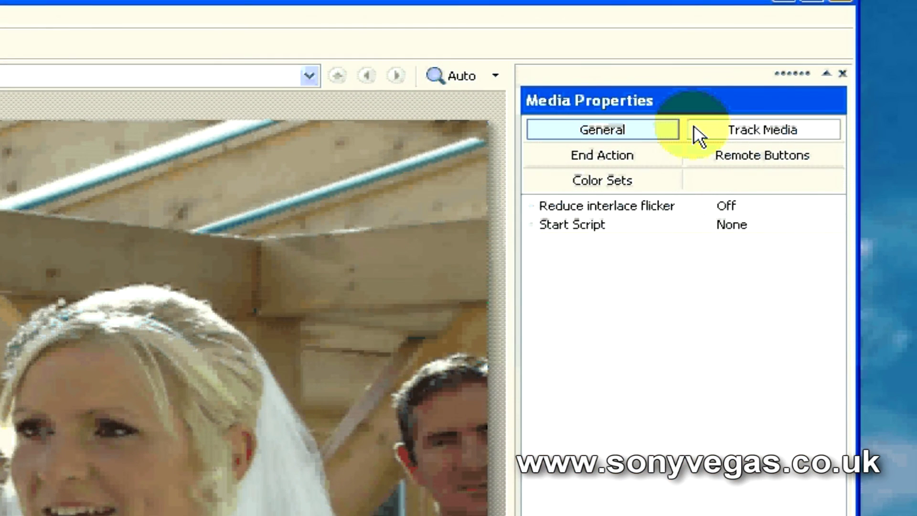
Add the End Credits .mpg to the project and set the movie's end action destination to End Credits.
click(660, 162)
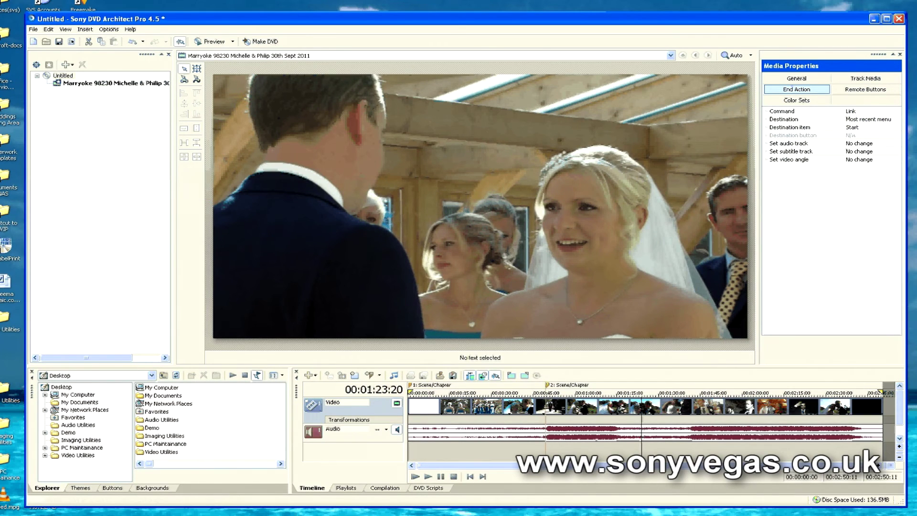
key(alt+Tab)
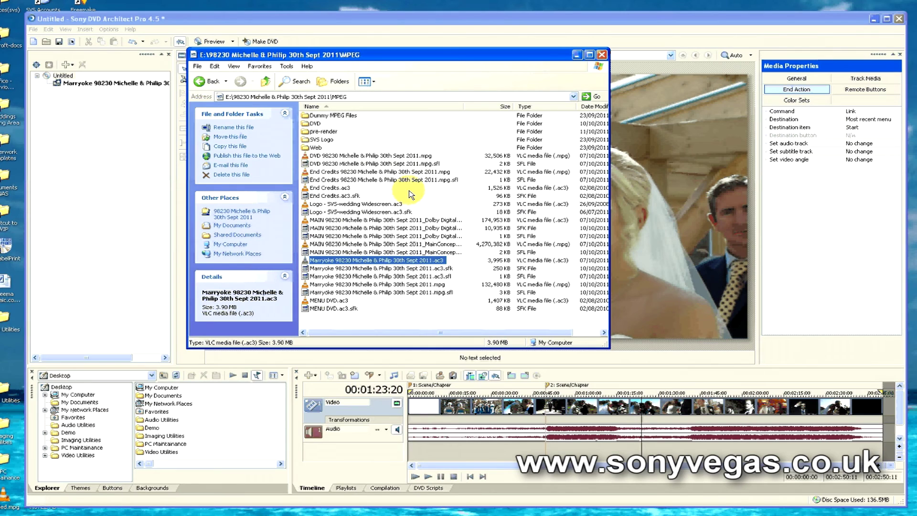
click(410, 172)
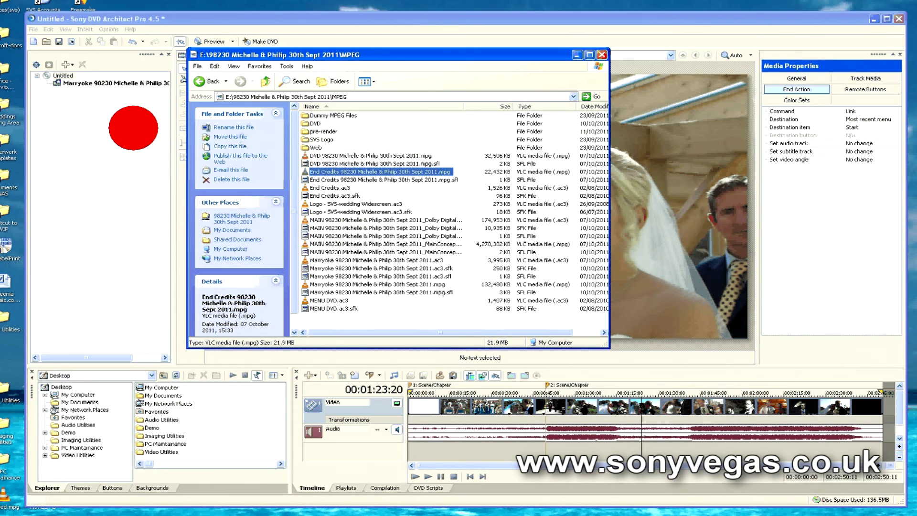
drag(133, 128, 98, 129)
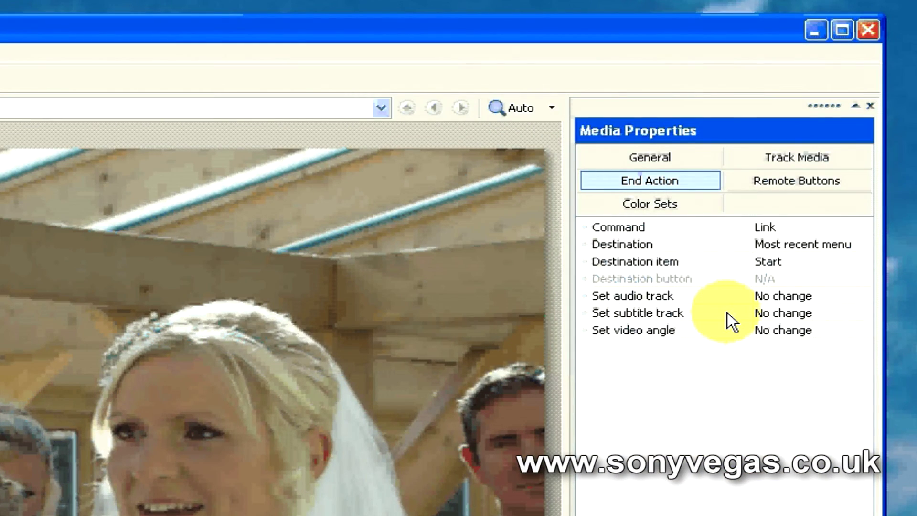
click(810, 246)
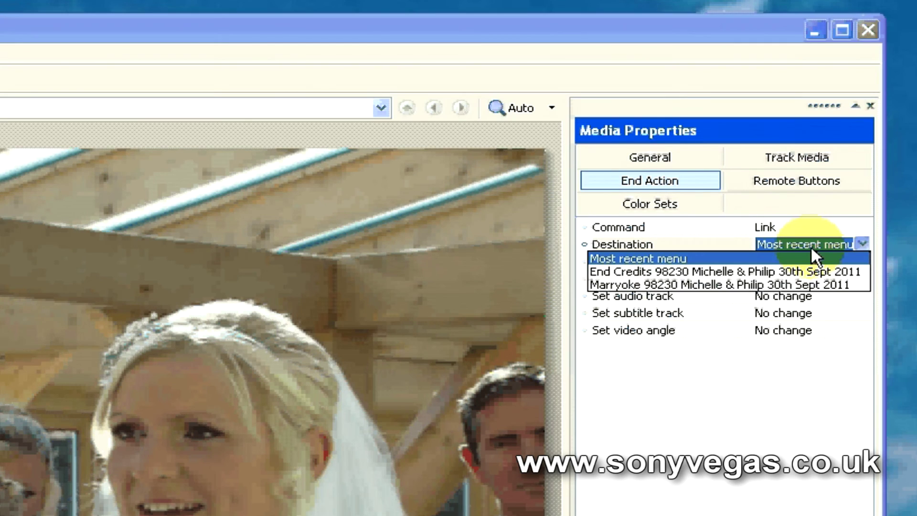
click(704, 273)
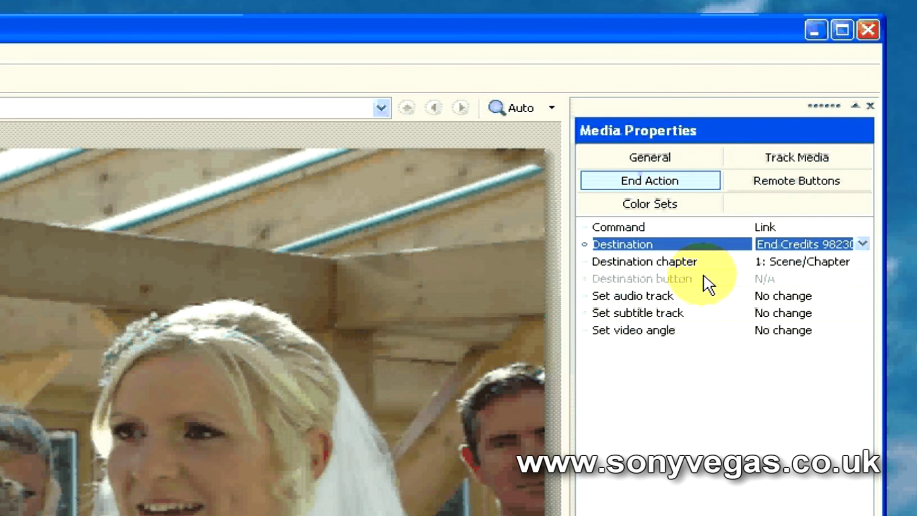